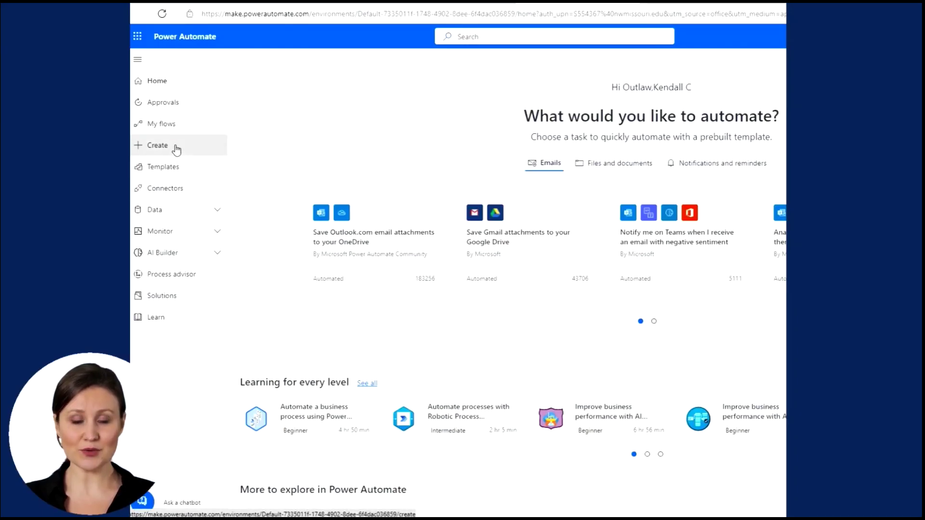
Step: Create the instant cloud flow 'Dynamic Excel Table Flow' using the 'Manually trigger a flow' trigger
{"action": "left_click", "coordinate": [157, 146]}
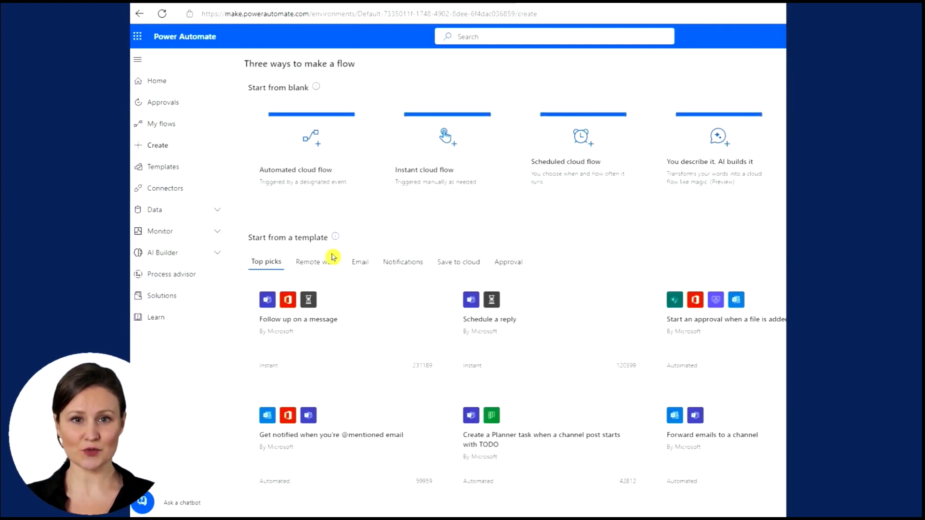
{"action": "left_click", "coordinate": [419, 172]}
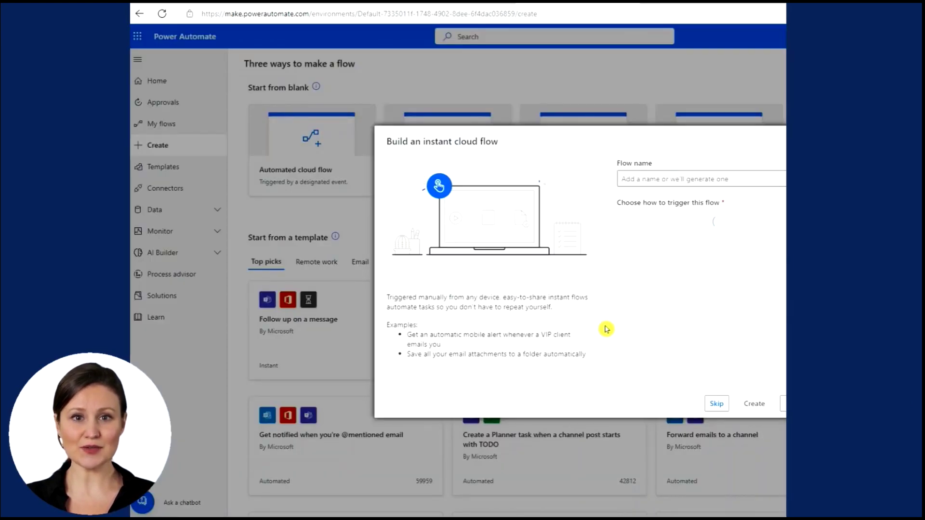
{"action": "left_click", "coordinate": [624, 179]}
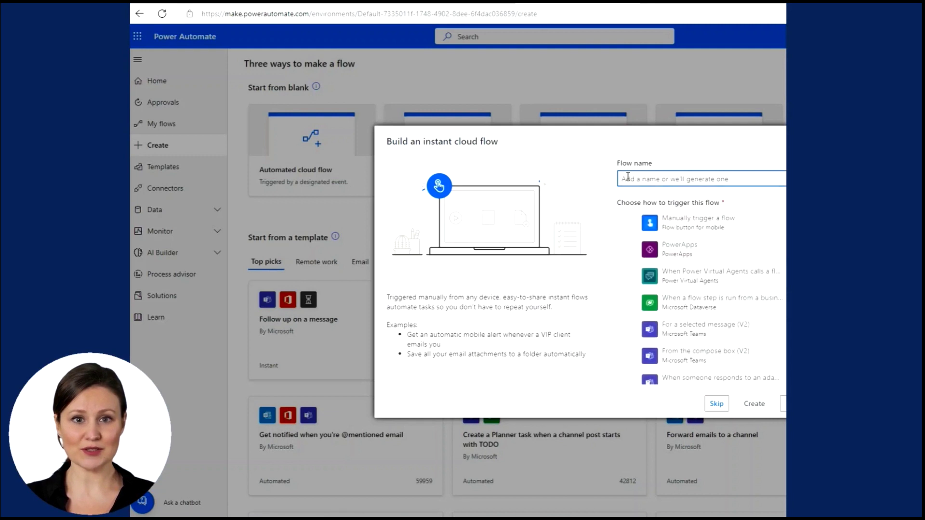
{"action": "type", "text": "Dynamic Excel Table Flow"}
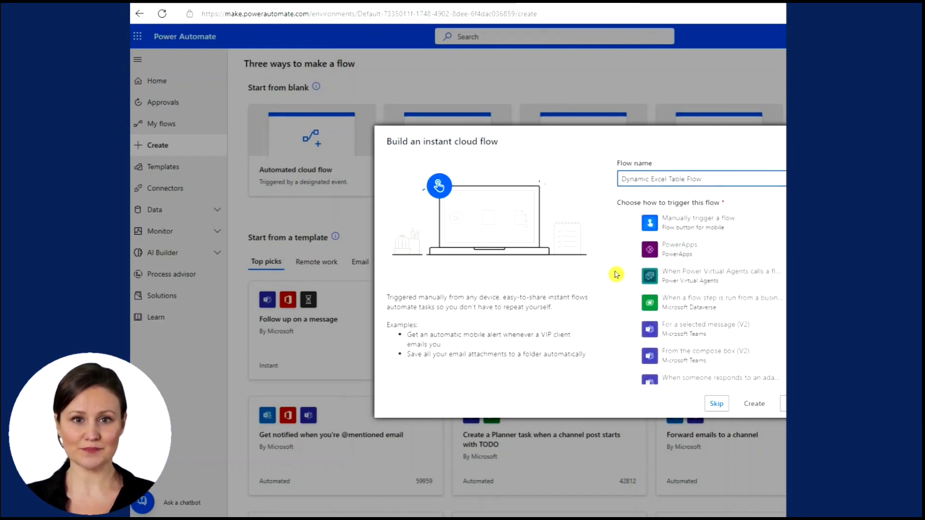
{"action": "left_click", "coordinate": [687, 222]}
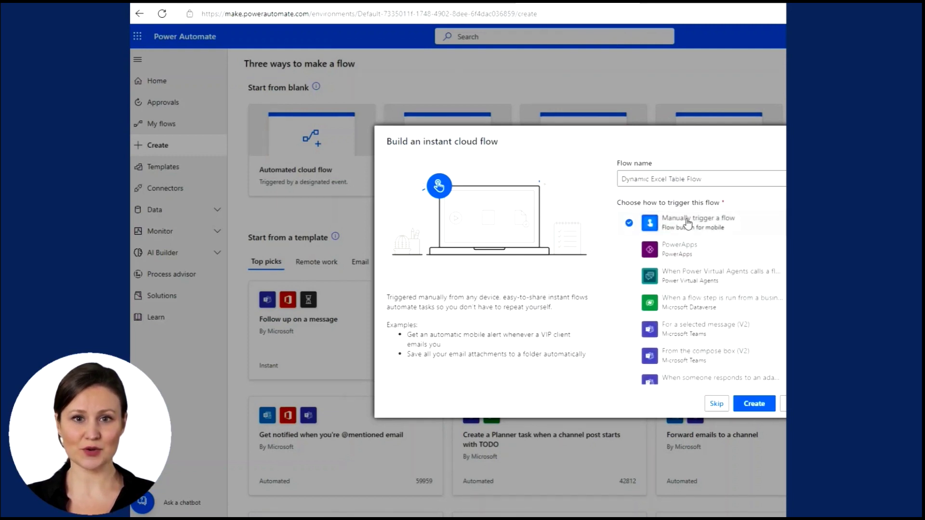
{"action": "left_click", "coordinate": [754, 403]}
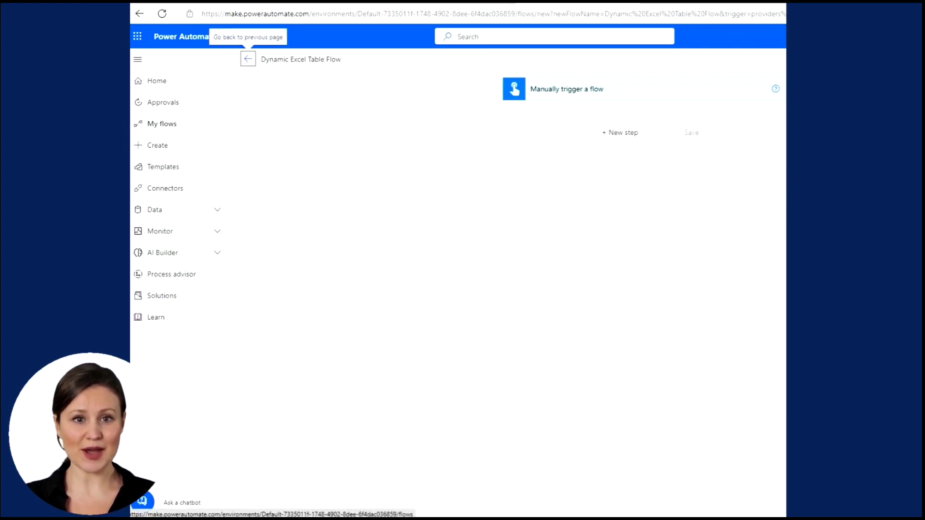
Step: Add a File input to the manual trigger
{"action": "left_click", "coordinate": [576, 93]}
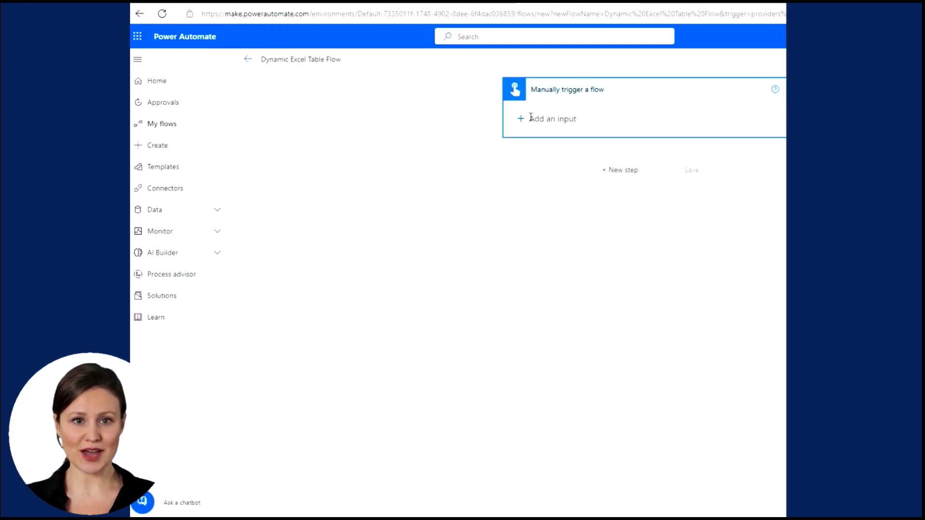
{"action": "left_click", "coordinate": [549, 119]}
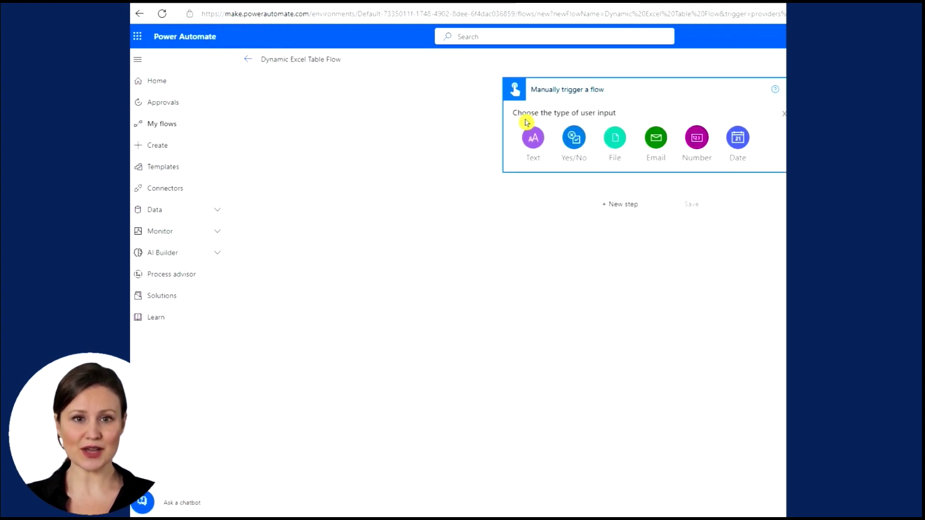
{"action": "left_click", "coordinate": [615, 138]}
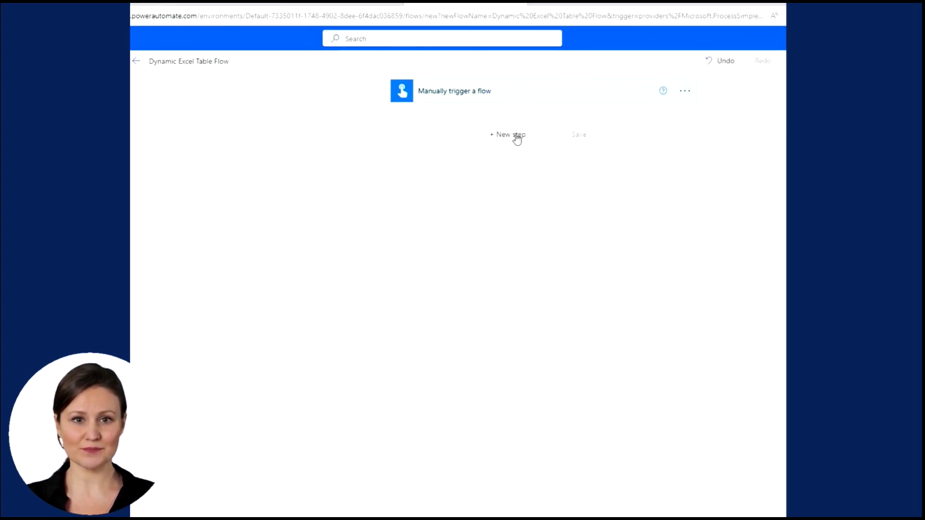
Step: Add OneDrive Create file with folder '/', name Dynamic Excel.xlsx, and File Content
{"action": "left_click", "coordinate": [516, 136]}
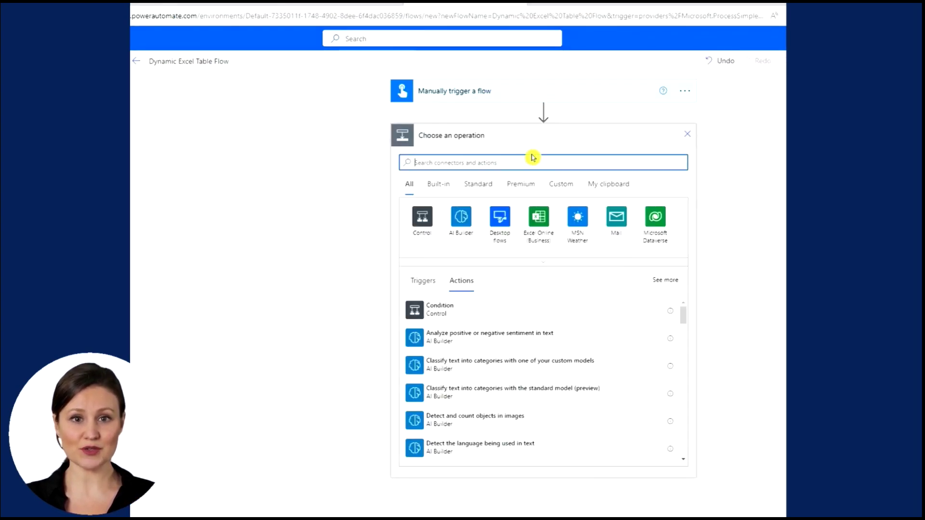
{"action": "type", "text": "create file"}
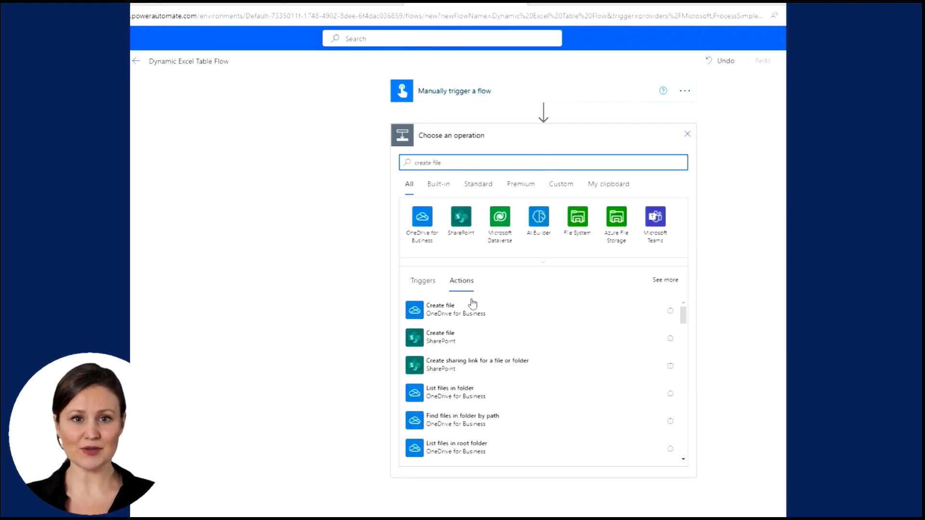
{"action": "left_click", "coordinate": [444, 309]}
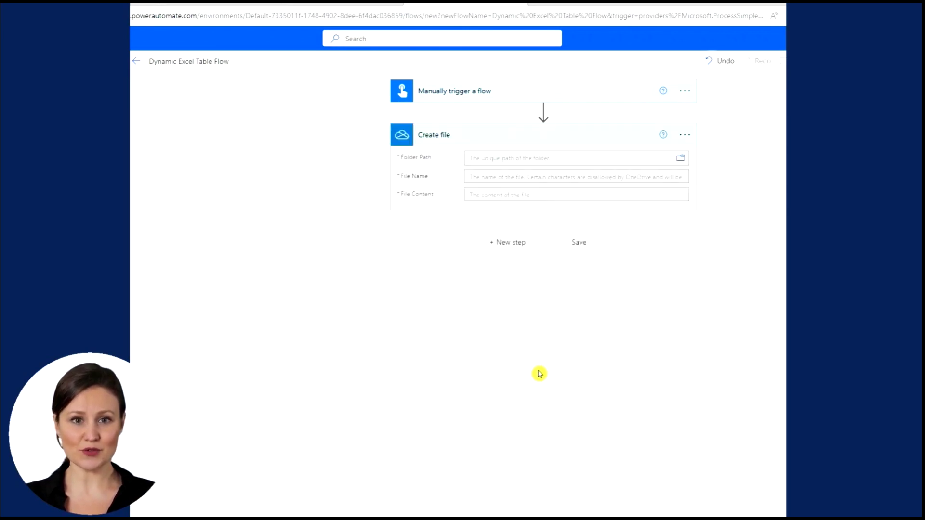
{"action": "left_click", "coordinate": [572, 158]}
{"action": "type", "text": "/"}
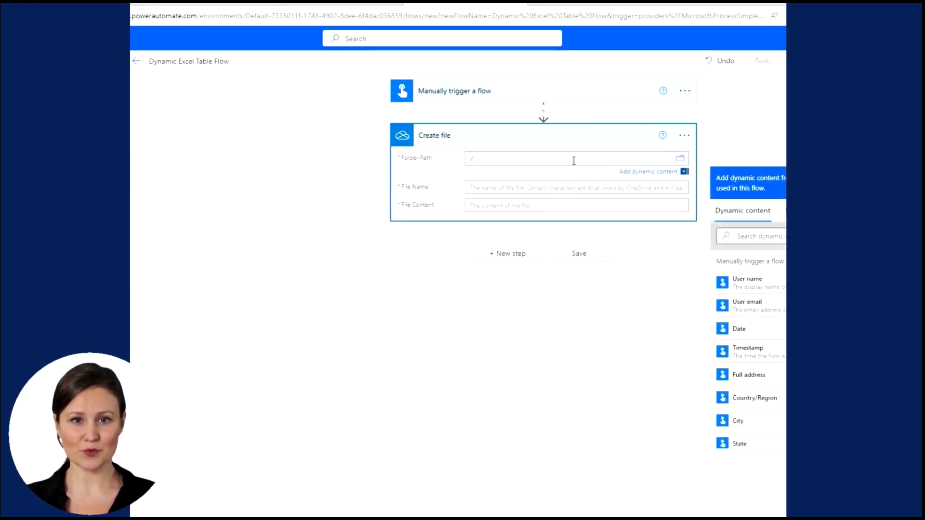
{"action": "left_click", "coordinate": [582, 187]}
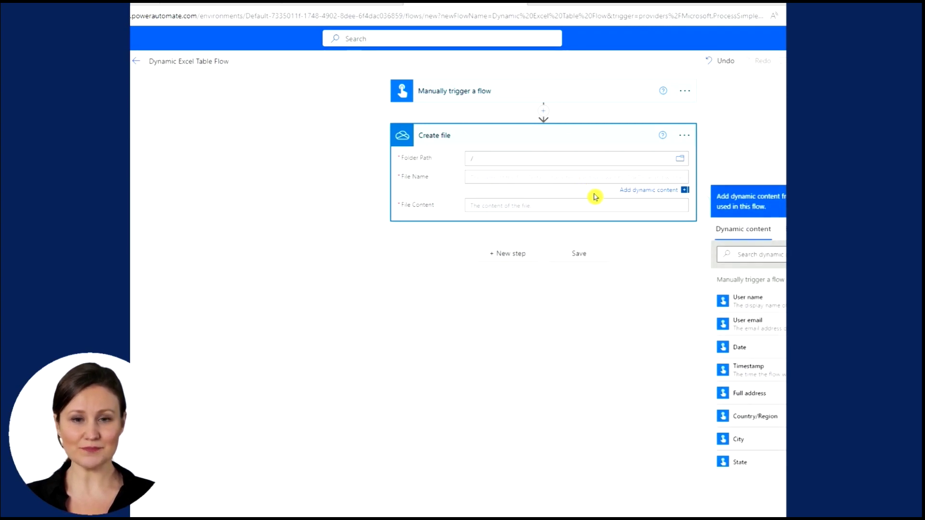
{"action": "type", "text": "Dynamic Excel.xlsx"}
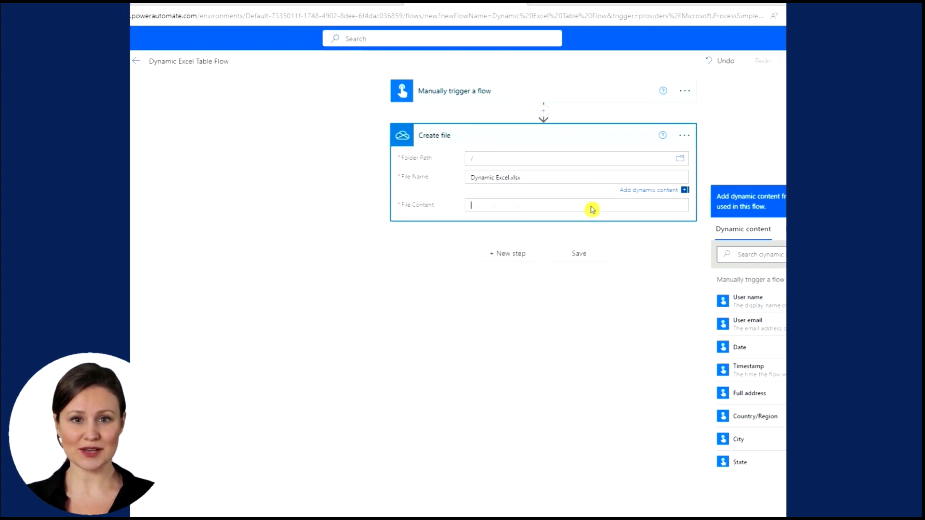
{"action": "left_click", "coordinate": [606, 209]}
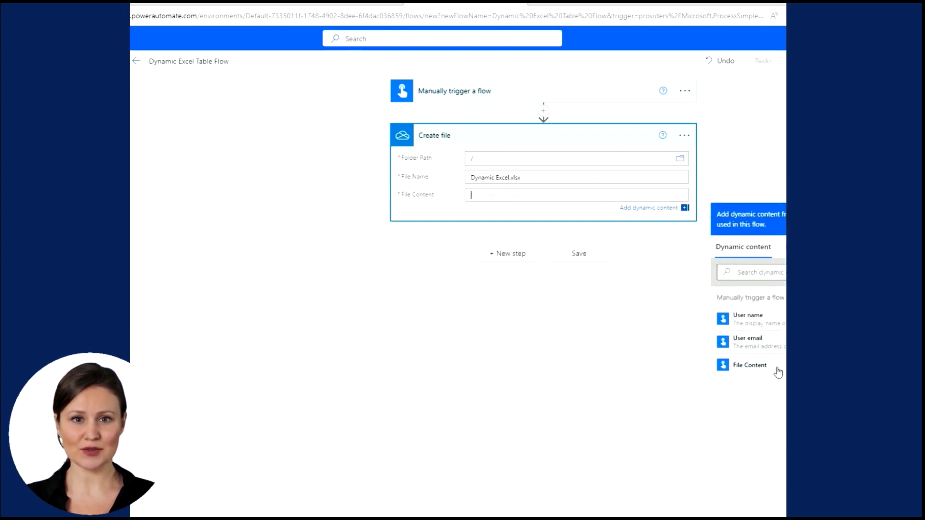
{"action": "left_click", "coordinate": [778, 370]}
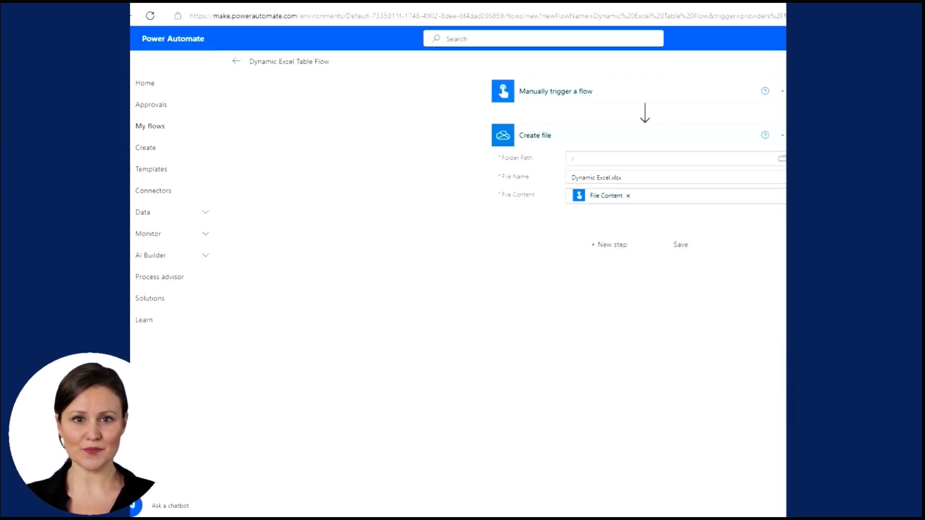
Step: Add a Schedule Delay action with Count 15 and Unit set to Second
{"action": "left_click", "coordinate": [613, 244]}
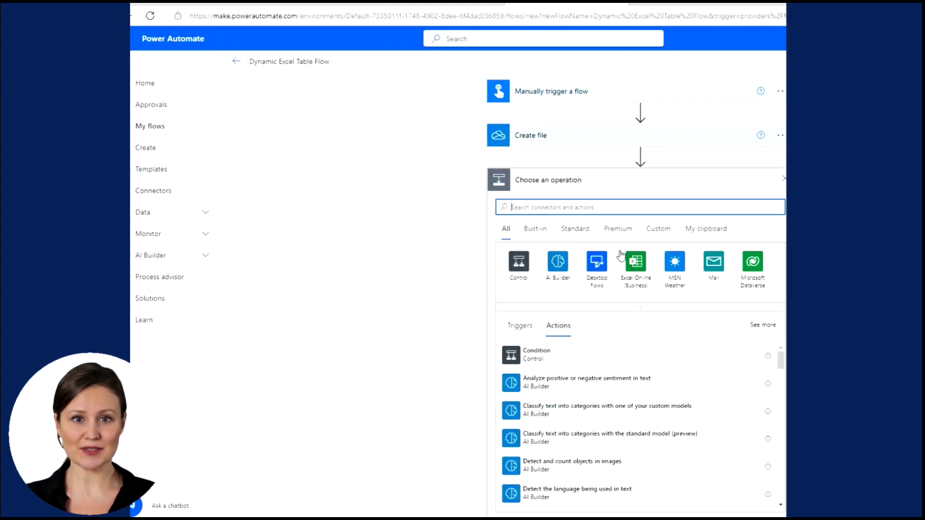
{"action": "type", "text": "delay"}
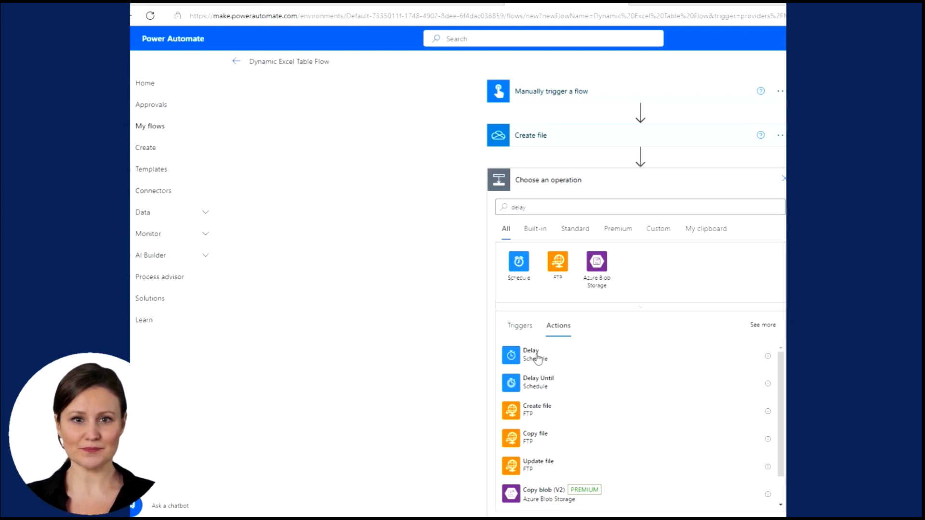
{"action": "left_click", "coordinate": [538, 357]}
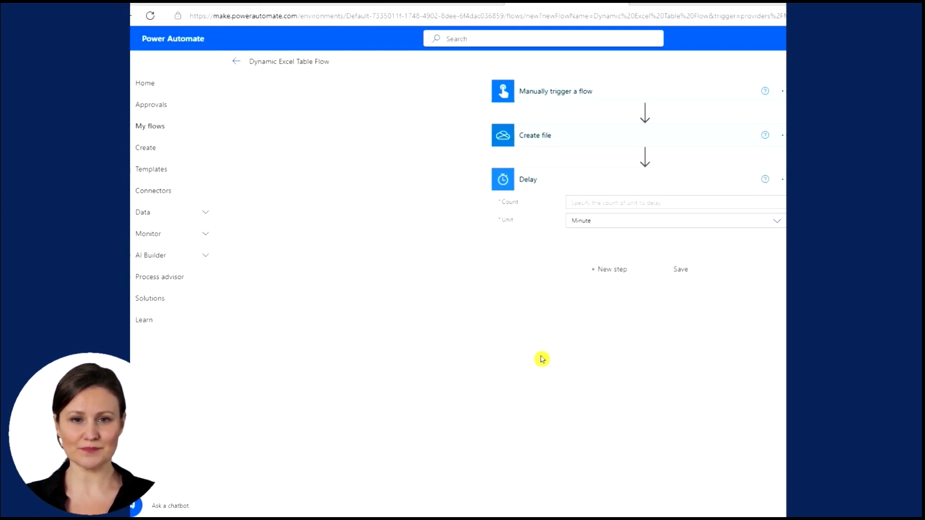
{"action": "left_click", "coordinate": [627, 202]}
{"action": "type", "text": "15"}
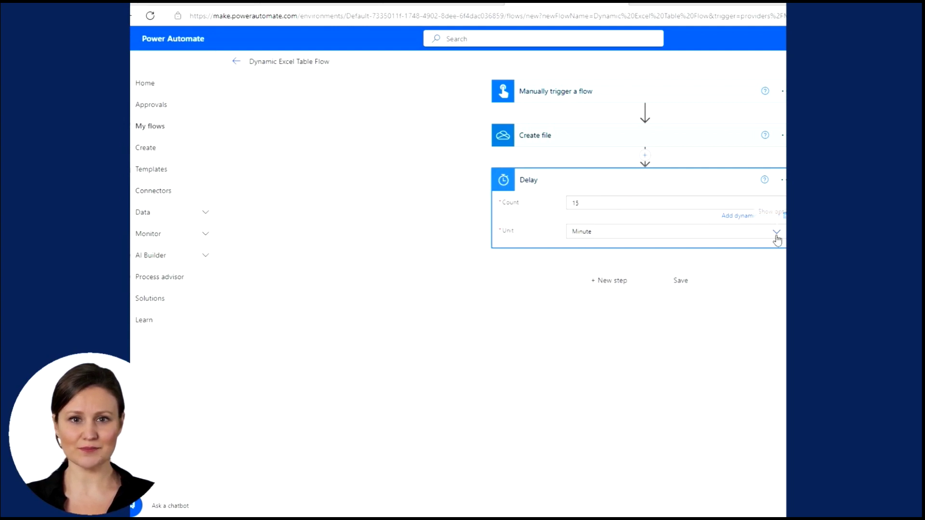
{"action": "left_click", "coordinate": [775, 233]}
{"action": "left_click", "coordinate": [671, 303]}
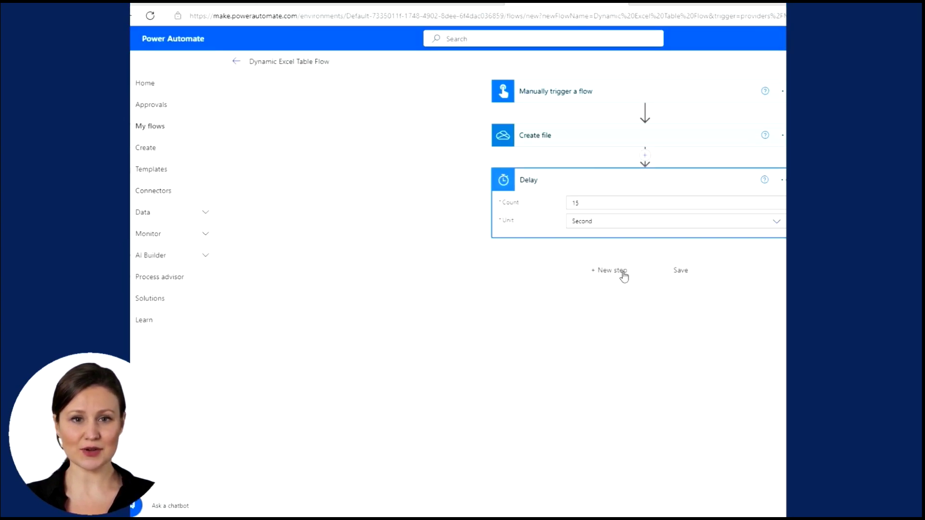
Step: Add Excel Create table in OneDrive for Business for Dynamic Excel.xlsx, pasting the INDEX/COUNTA range
{"action": "left_click", "coordinate": [613, 270]}
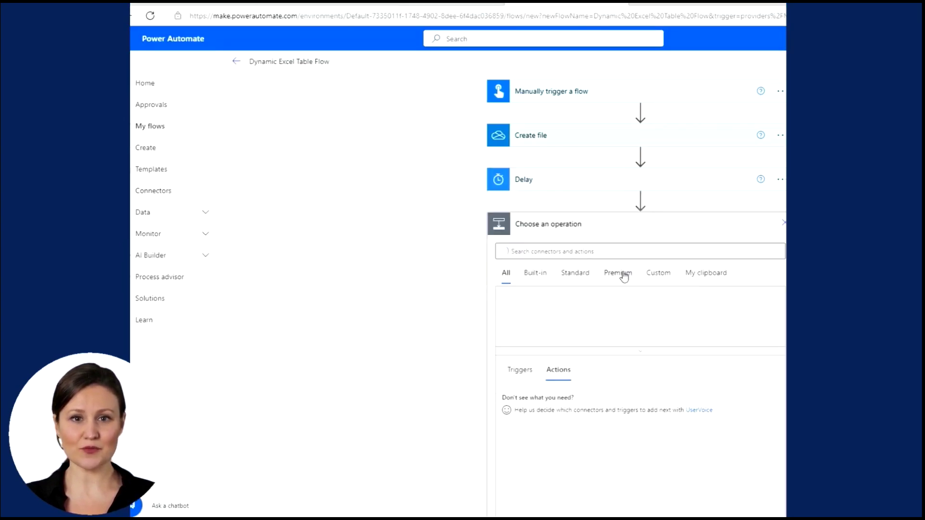
{"action": "type", "text": "create table"}
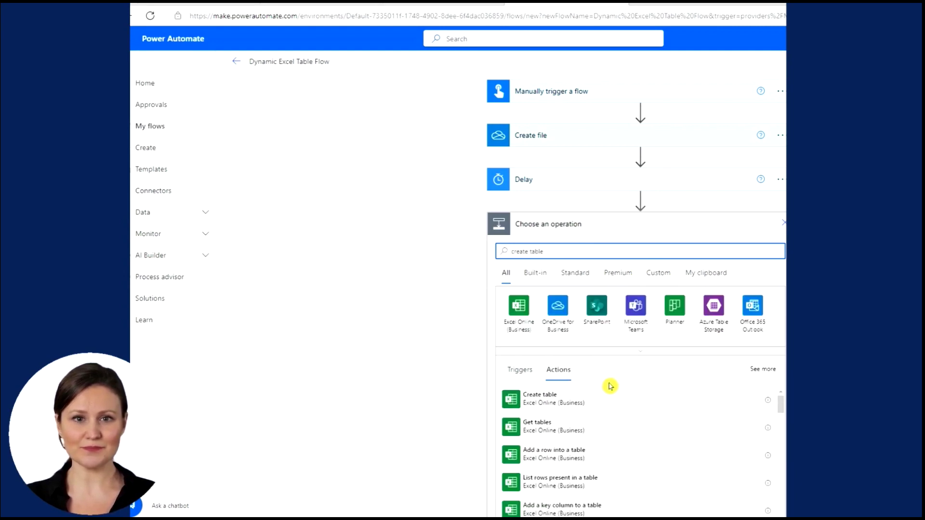
{"action": "left_click", "coordinate": [574, 399]}
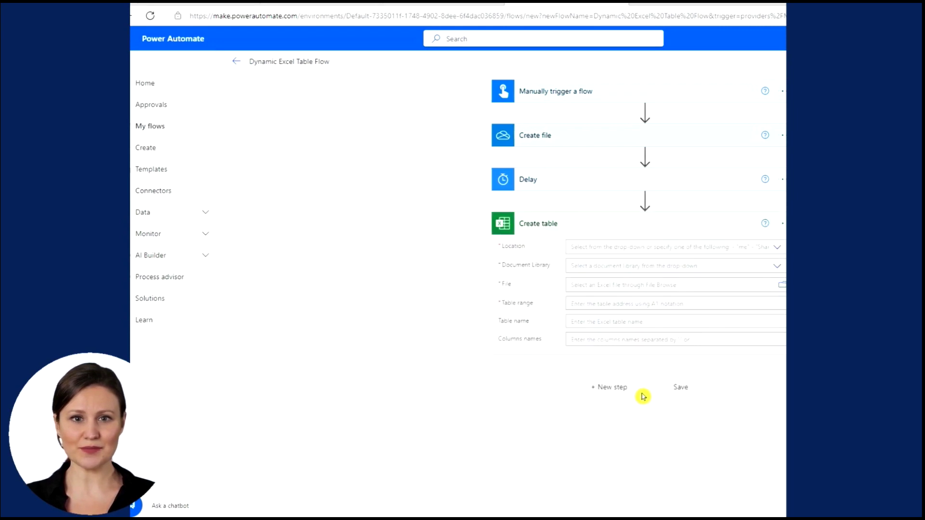
{"action": "left_click", "coordinate": [778, 252]}
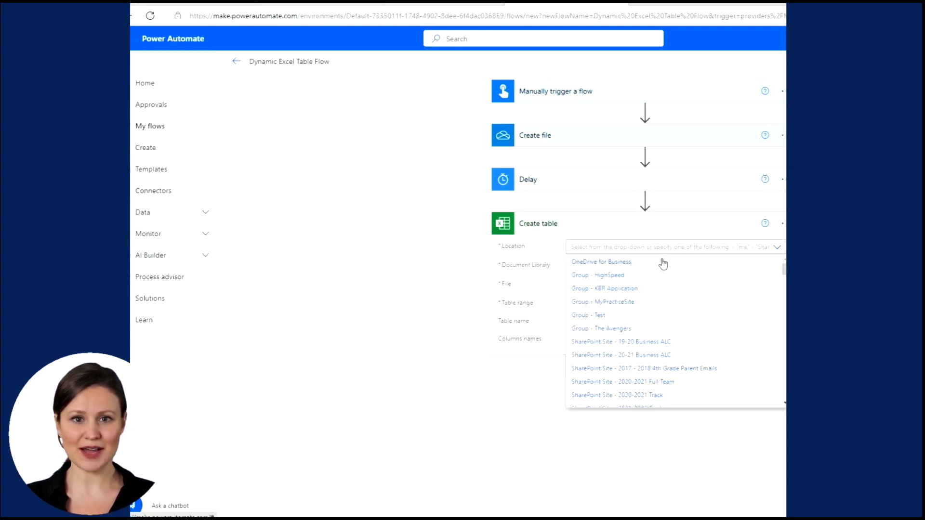
{"action": "left_click", "coordinate": [664, 263]}
{"action": "left_click", "coordinate": [778, 266]}
{"action": "left_click", "coordinate": [691, 282]}
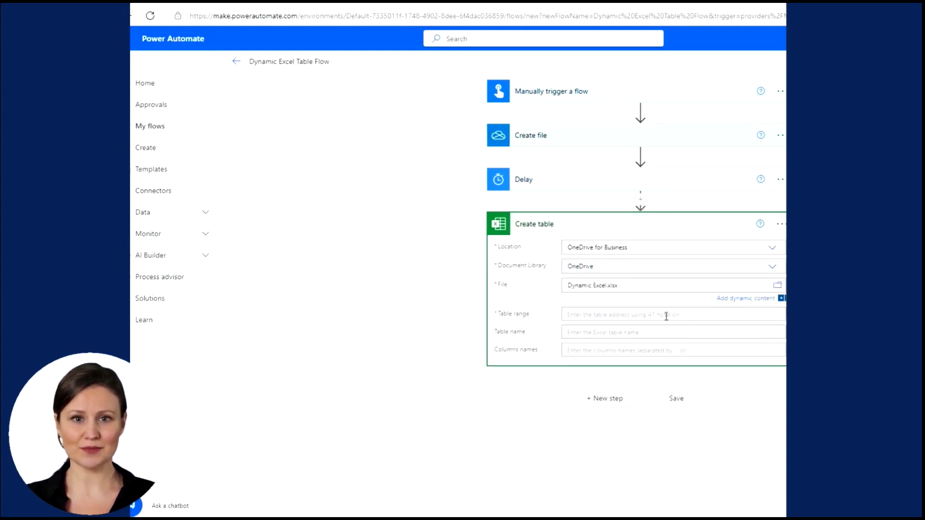
{"action": "left_click", "coordinate": [666, 316]}
{"action": "type", "text": "=$A$1:INDEX($1:$1048576,COUNTA($A:$A),COUNTA(1:$1))"}
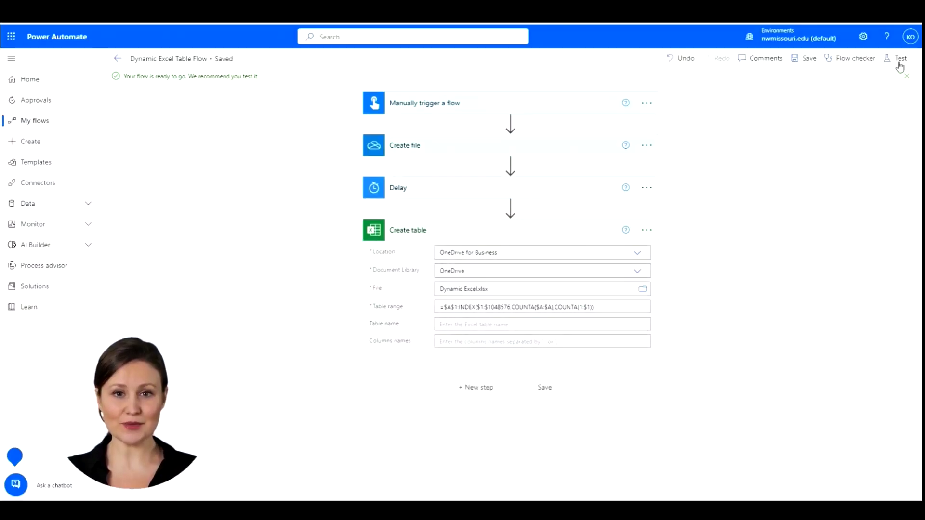
Step: Save the flow and begin a manual test, accepting the connections
{"action": "left_click", "coordinate": [900, 59]}
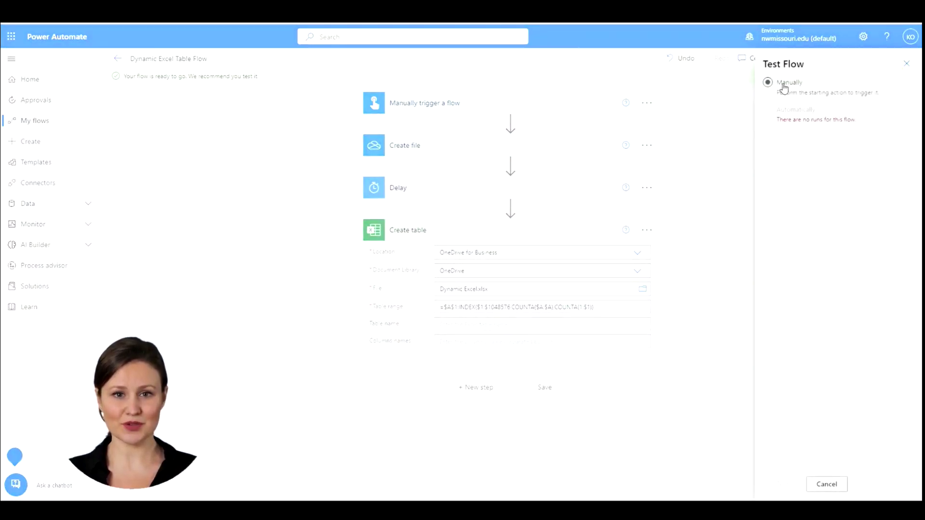
{"action": "left_click", "coordinate": [767, 82]}
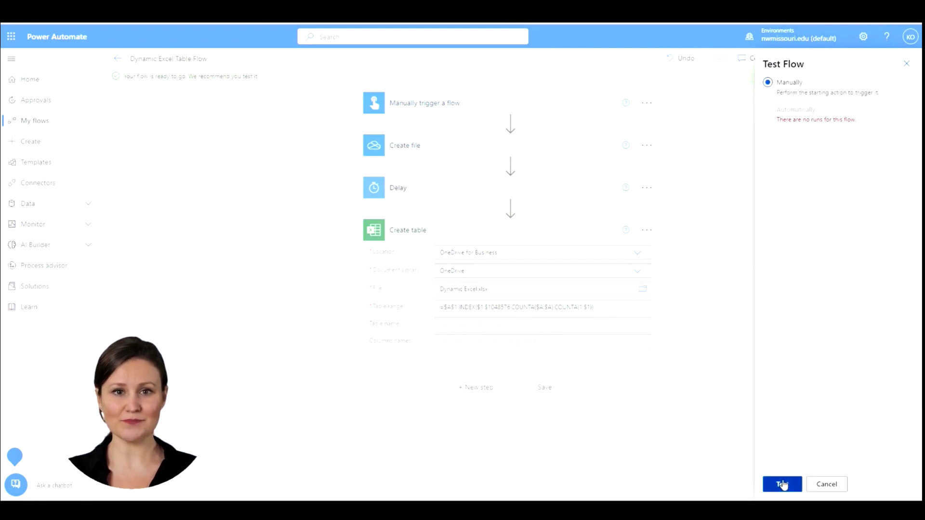
{"action": "left_click", "coordinate": [781, 484]}
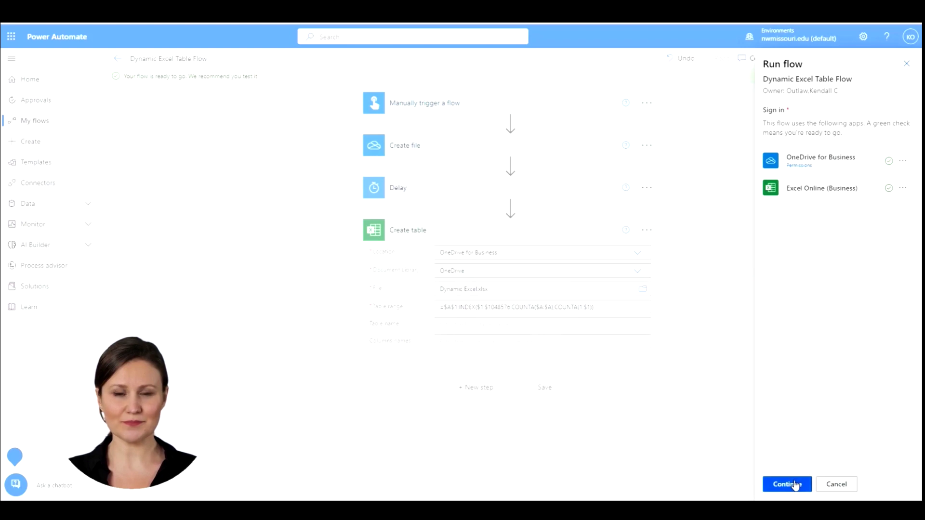
{"action": "left_click", "coordinate": [786, 484]}
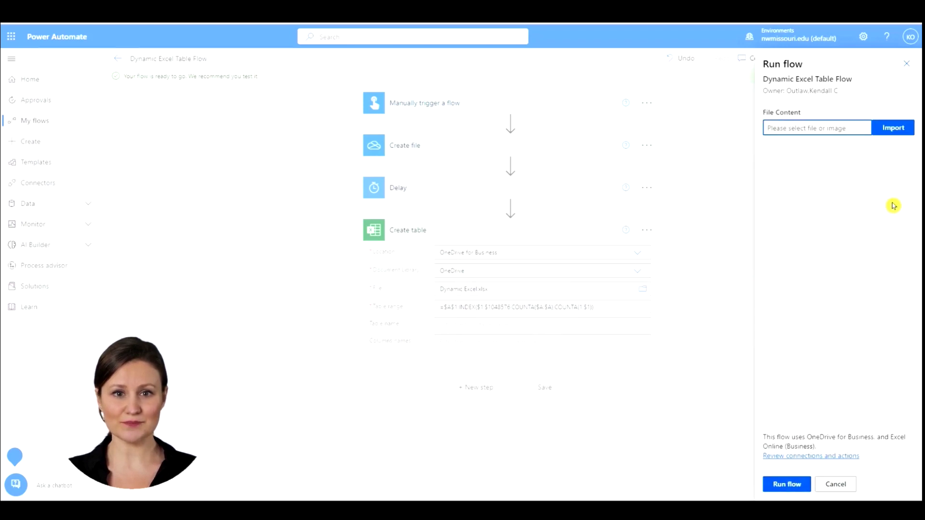
Step: Import Dynamic Excel.xlsx as the file and run the flow
{"action": "left_click", "coordinate": [892, 128]}
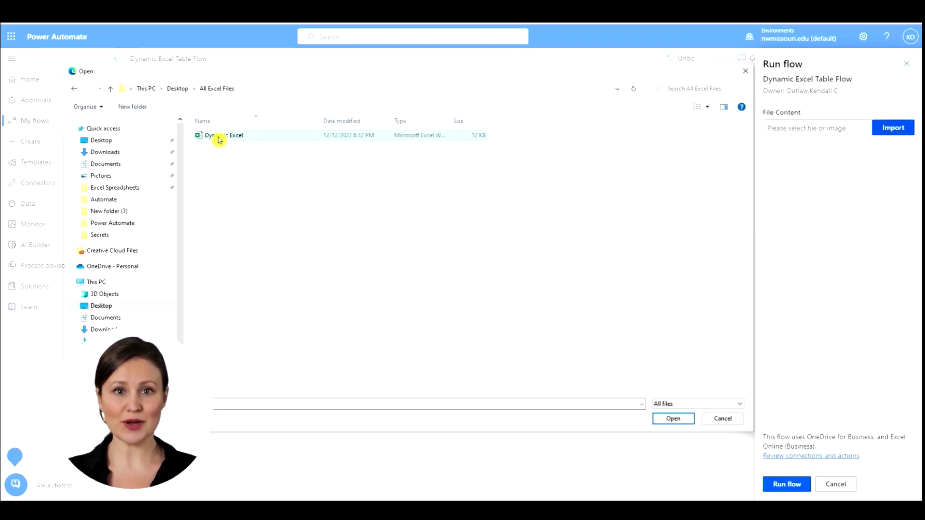
{"action": "left_click", "coordinate": [220, 140]}
{"action": "left_click", "coordinate": [673, 419]}
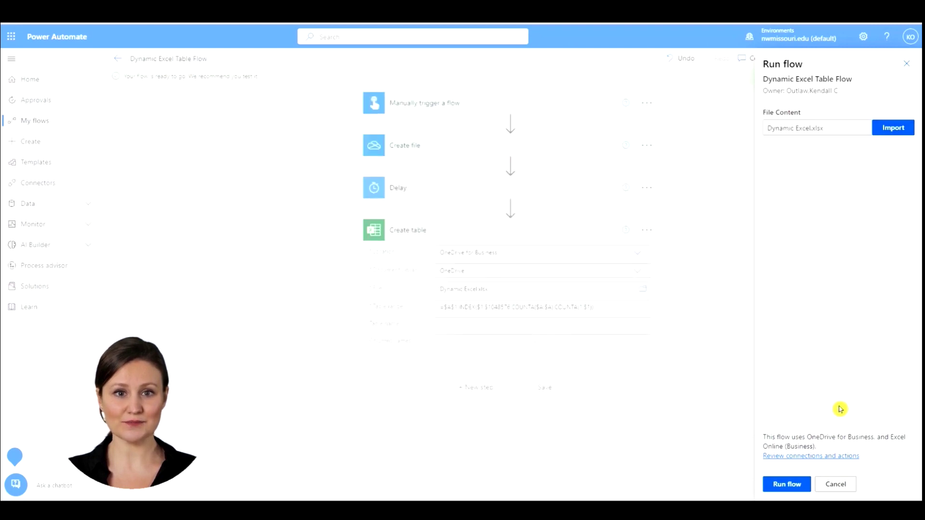
{"action": "left_click", "coordinate": [786, 485]}
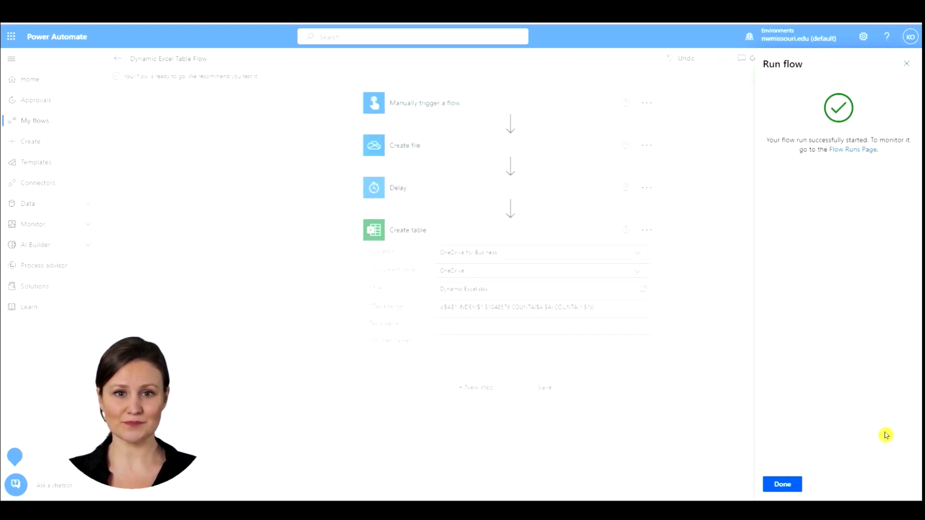
{"action": "left_click", "coordinate": [782, 484]}
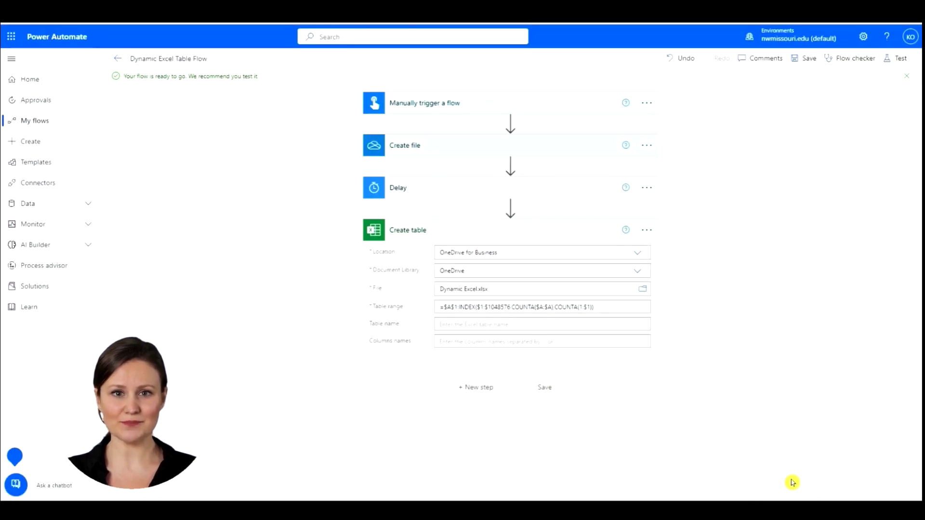